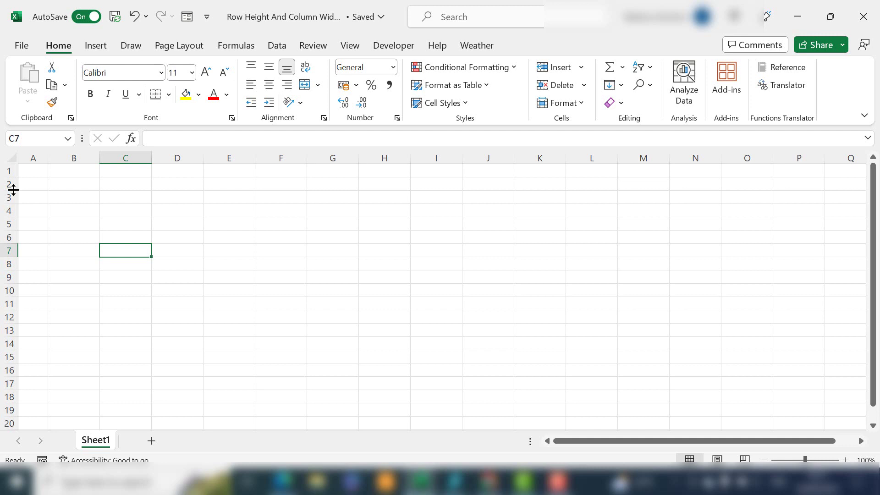
Step: Widen column A, reset row 2 to standard height, then make rows 2–6 equally taller
{"action": "left_click_drag", "start_coordinate": [10, 190], "coordinate": [10, 206]}
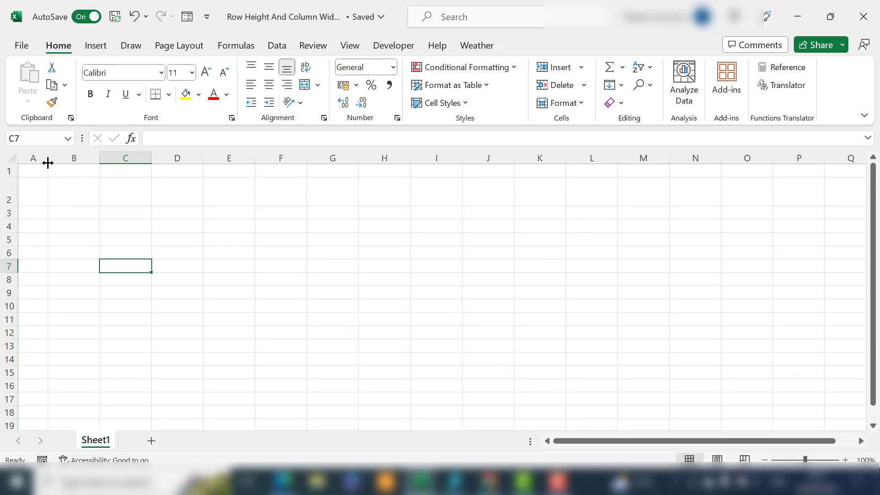
{"action": "mouse_move", "coordinate": [48, 162]}
{"action": "left_mouse_down"}
{"action": "mouse_move", "coordinate": [66, 163]}
{"action": "mouse_move", "coordinate": [40, 161]}
{"action": "mouse_move", "coordinate": [64, 166]}
{"action": "left_mouse_up"}
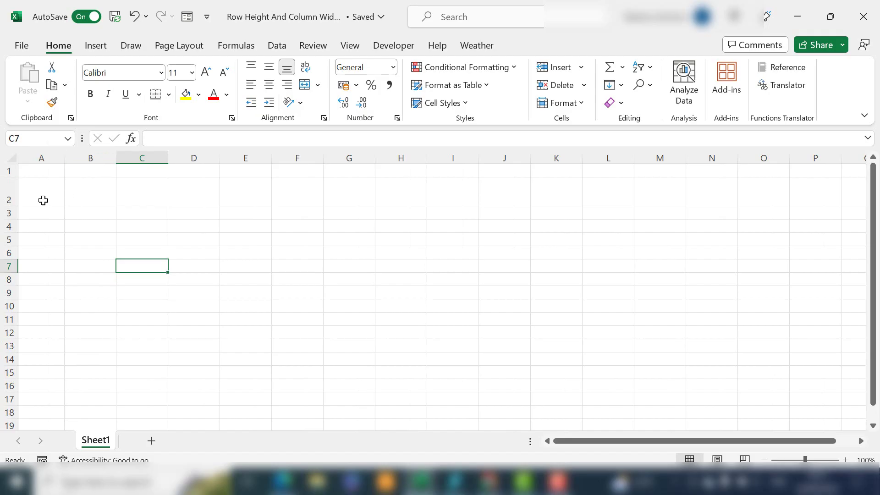
{"action": "double_click", "coordinate": [16, 208]}
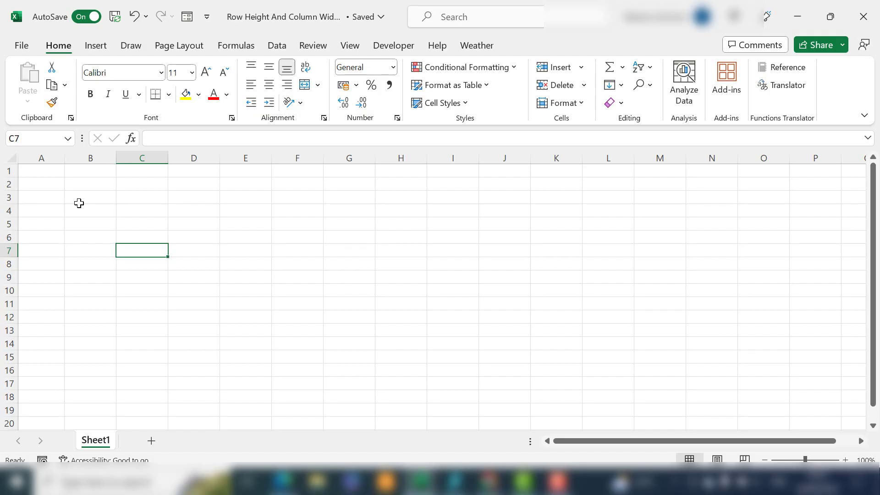
{"action": "left_click", "coordinate": [42, 186]}
{"action": "left_click_drag", "start_coordinate": [15, 185], "coordinate": [13, 254]}
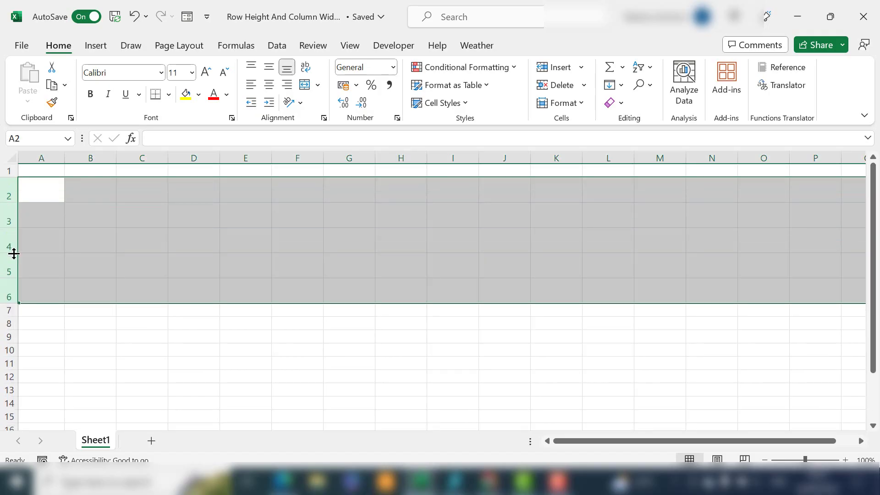
Step: Undo the rows 2–6 height change, then resize all rows and columns sheet-wide and undo it
{"action": "key", "text": "ctrl+z"}
{"action": "left_click", "coordinate": [31, 211]}
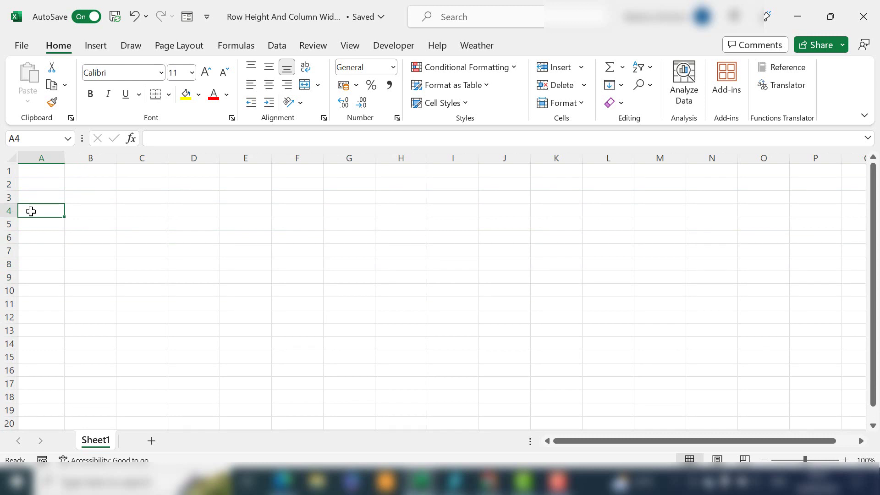
{"action": "left_click", "coordinate": [11, 159]}
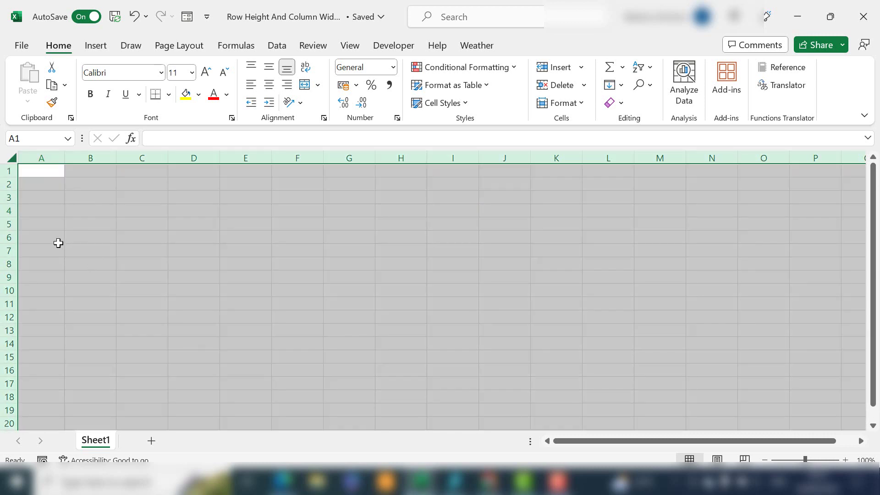
{"action": "left_click_drag", "start_coordinate": [12, 191], "coordinate": [12, 224]}
{"action": "left_click_drag", "start_coordinate": [113, 159], "coordinate": [154, 159]}
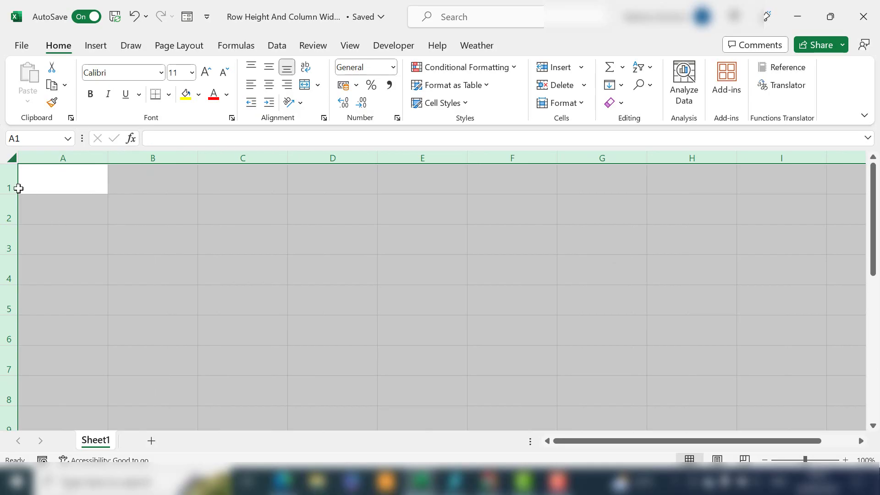
{"action": "key", "text": "ctrl+z"}
{"action": "key", "text": "ctrl+z"}
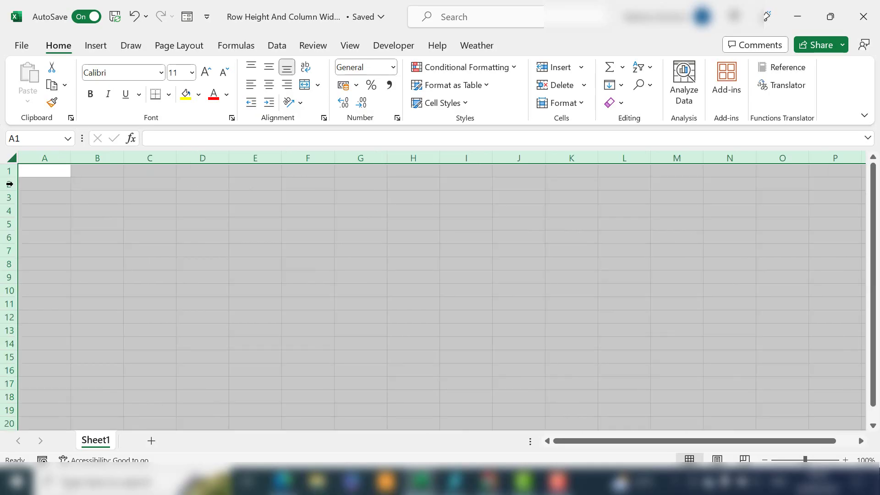
{"action": "left_click", "coordinate": [35, 175]}
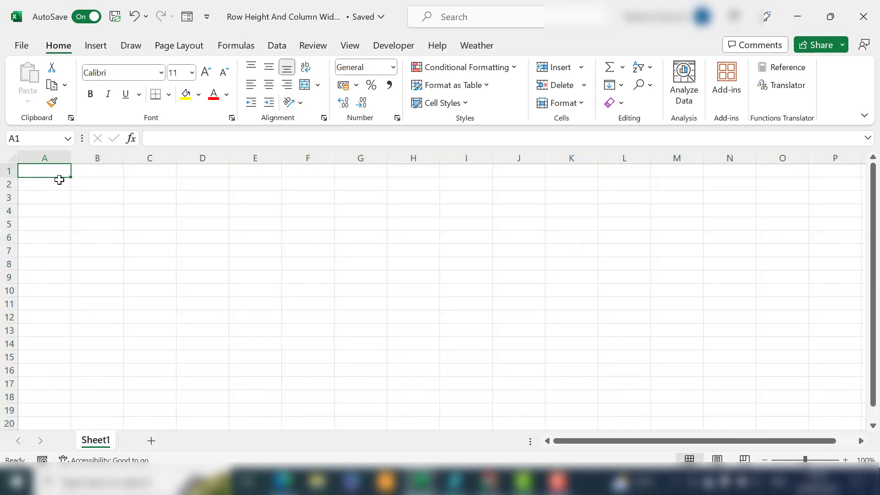
Step: Enter 'this is some text' in A1 and auto-fit column A to that text
{"action": "type", "text": "this"}
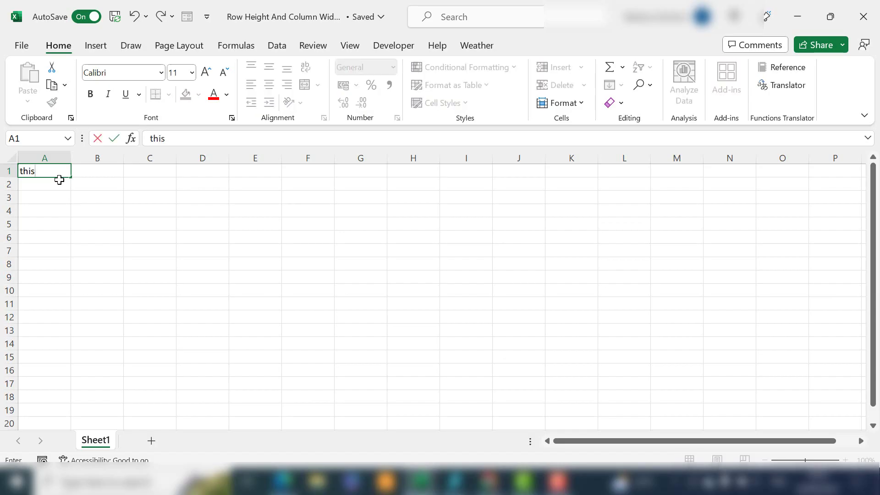
{"action": "type", "text": " is some text"}
{"action": "key", "text": "Return"}
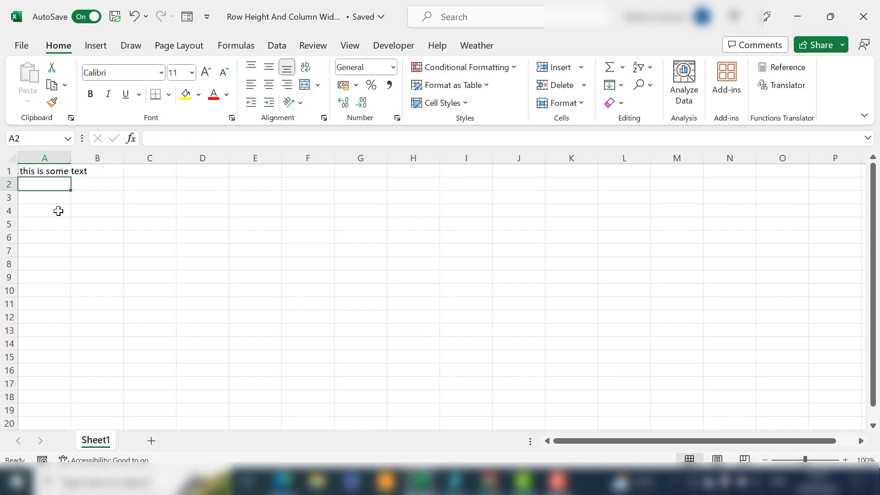
{"action": "left_click", "coordinate": [58, 157]}
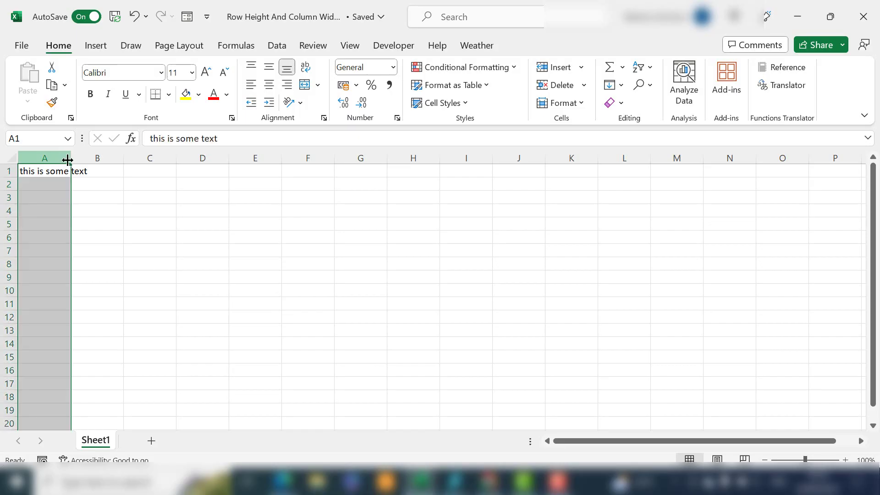
{"action": "left_click", "coordinate": [71, 160]}
{"action": "double_click", "coordinate": [71, 161]}
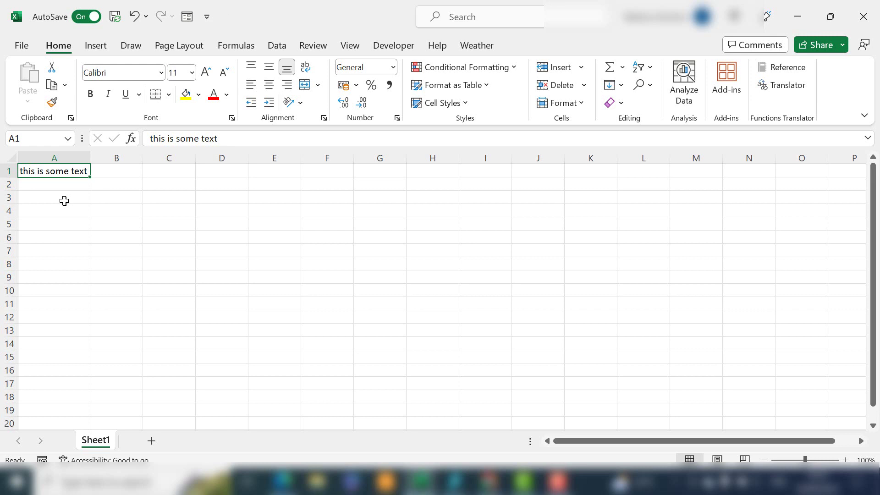
{"action": "left_click", "coordinate": [14, 158]}
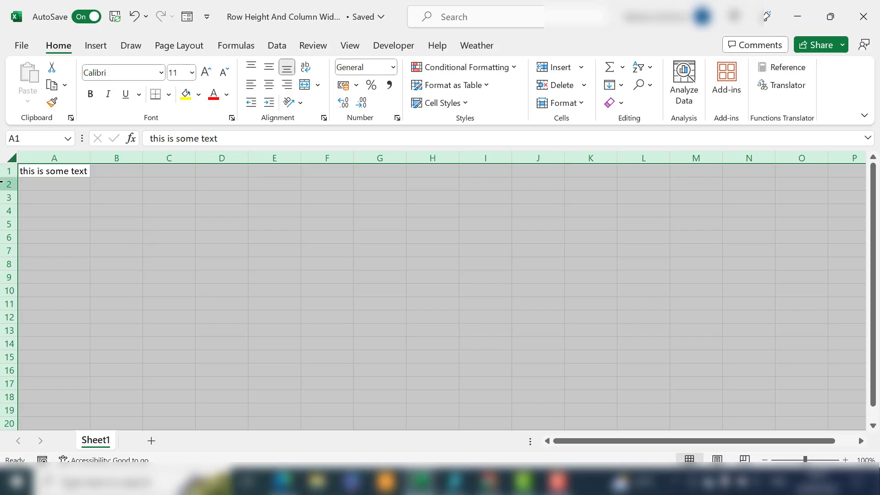
{"action": "left_click", "coordinate": [79, 171]}
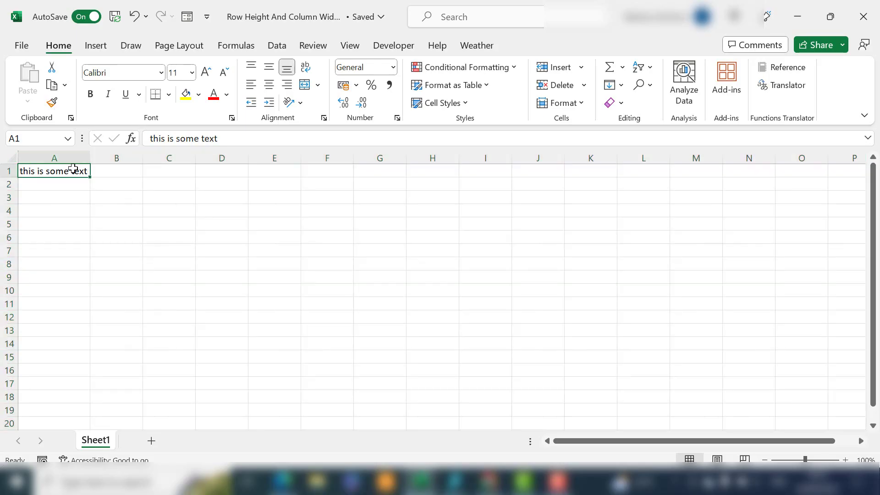
{"action": "left_click", "coordinate": [75, 157]}
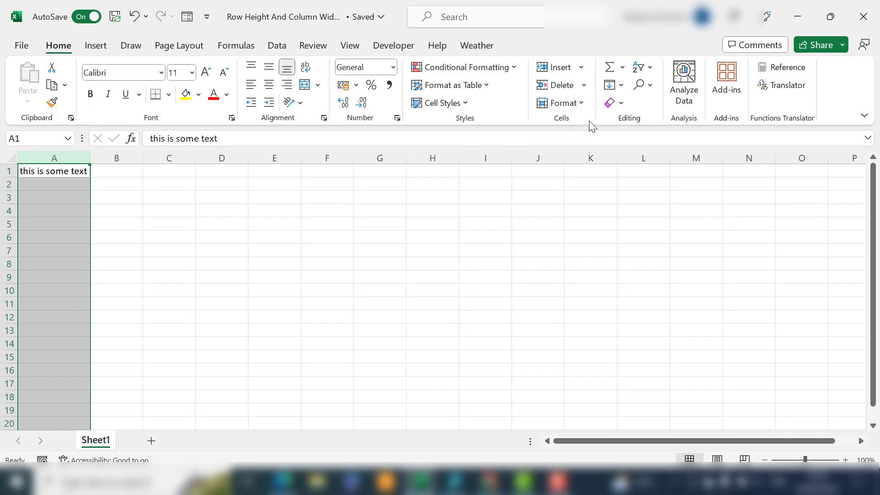
Step: Change column A's width from 13.64 to 20 via Format > Column Width
{"action": "left_click", "coordinate": [587, 105]}
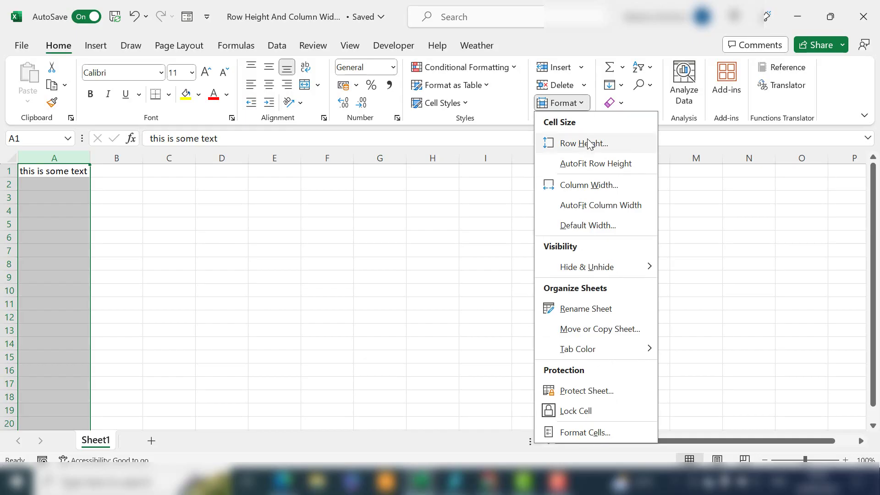
{"action": "left_click", "coordinate": [598, 185]}
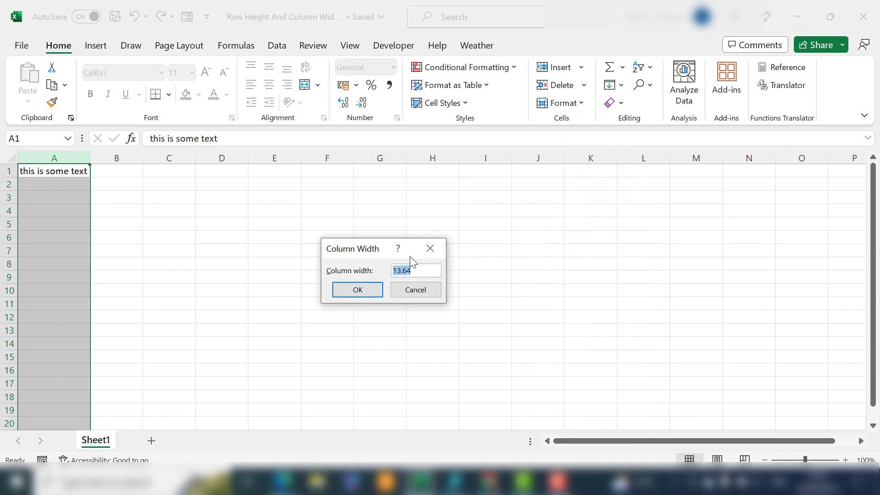
{"action": "left_click", "coordinate": [424, 270]}
{"action": "key", "text": "shift+Home"}
{"action": "type", "text": "1"}
{"action": "key", "text": "ctrl+z"}
{"action": "key", "text": "BackSpace"}
{"action": "type", "text": "20"}
{"action": "left_click", "coordinate": [351, 289]}
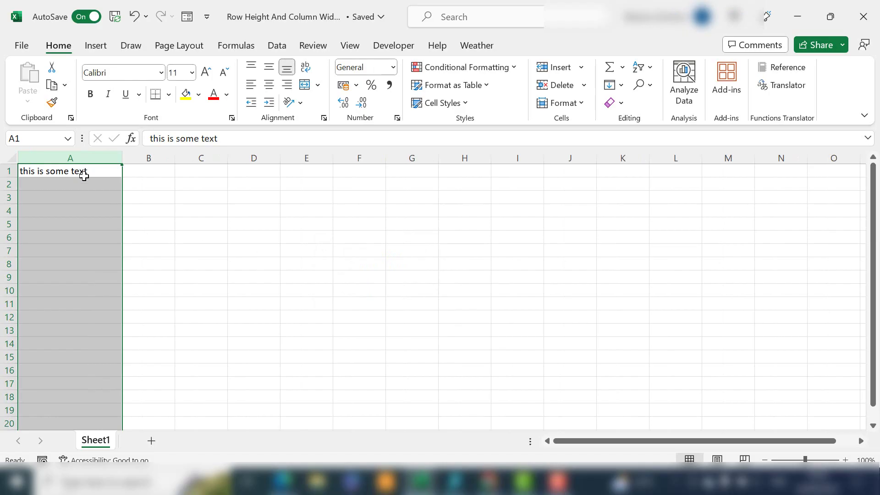
Step: Change row 2's height from 14.5 to 20 via Format > Row Height
{"action": "left_click", "coordinate": [11, 184]}
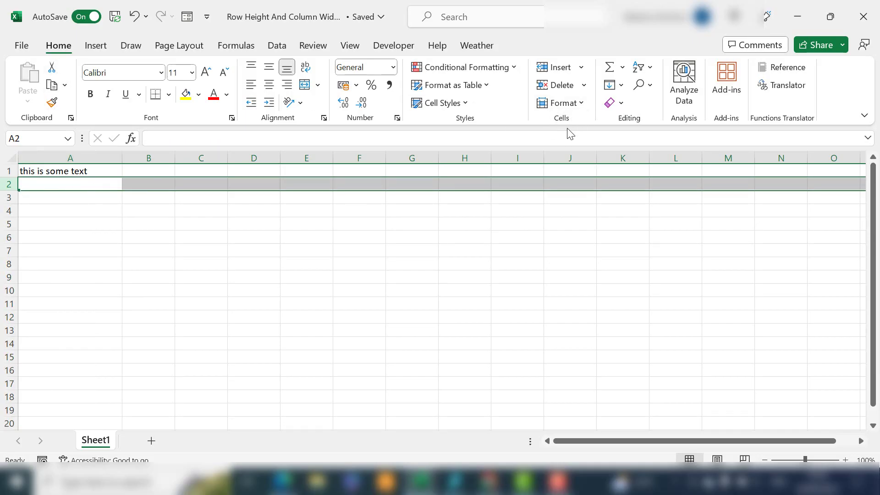
{"action": "left_click", "coordinate": [579, 106]}
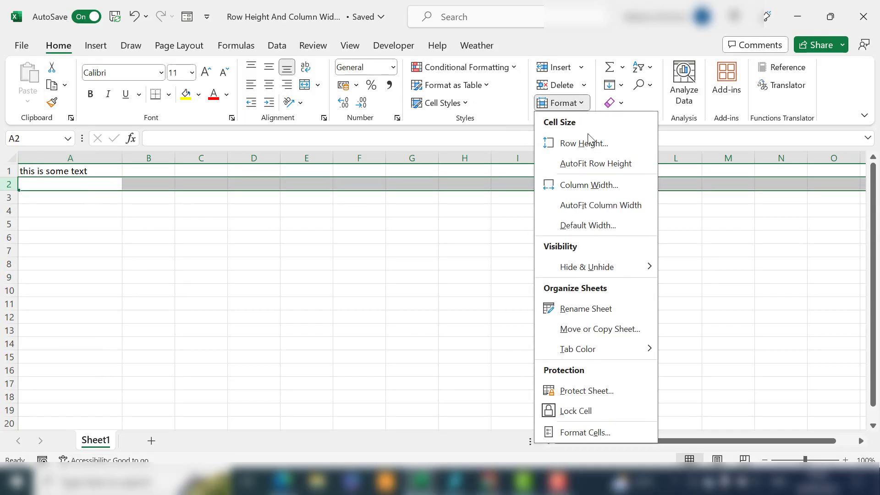
{"action": "left_click", "coordinate": [596, 145]}
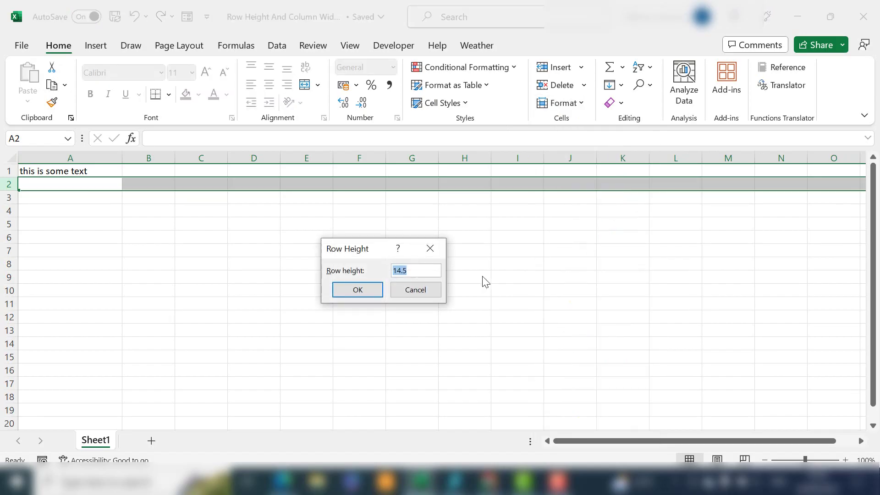
{"action": "left_click", "coordinate": [413, 271]}
{"action": "left_click_drag", "start_coordinate": [414, 271], "coordinate": [374, 272]}
{"action": "type", "text": "20"}
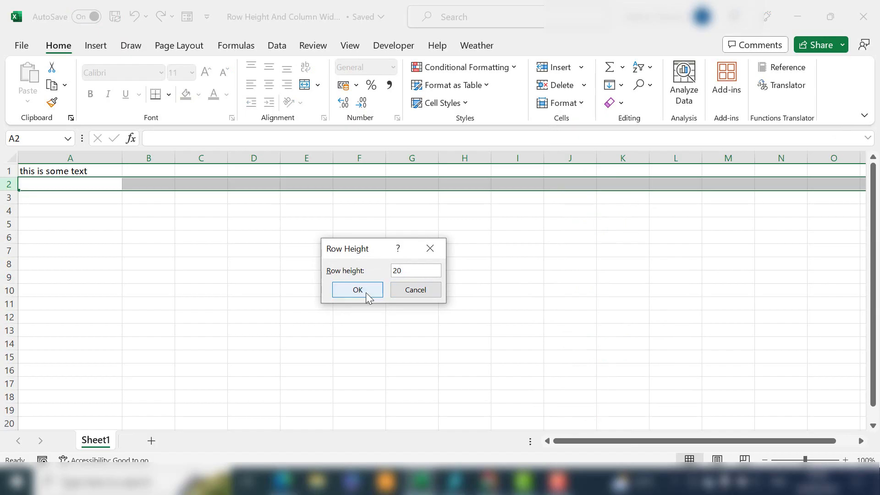
{"action": "left_click", "coordinate": [366, 292]}
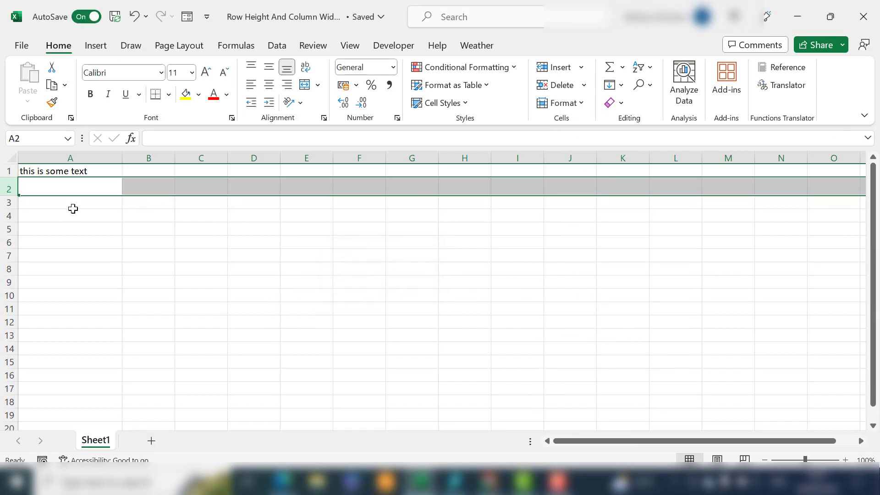
{"action": "key", "text": "Up"}
{"action": "left_click", "coordinate": [36, 155]}
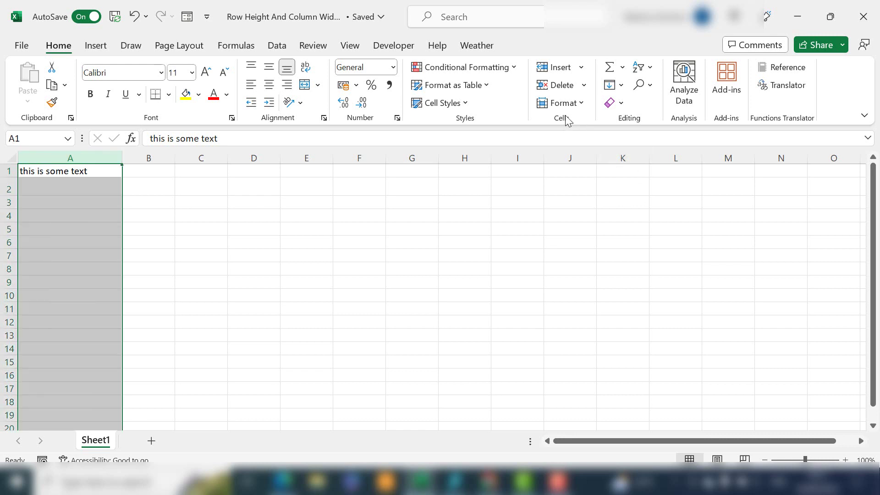
{"action": "left_click", "coordinate": [582, 103]}
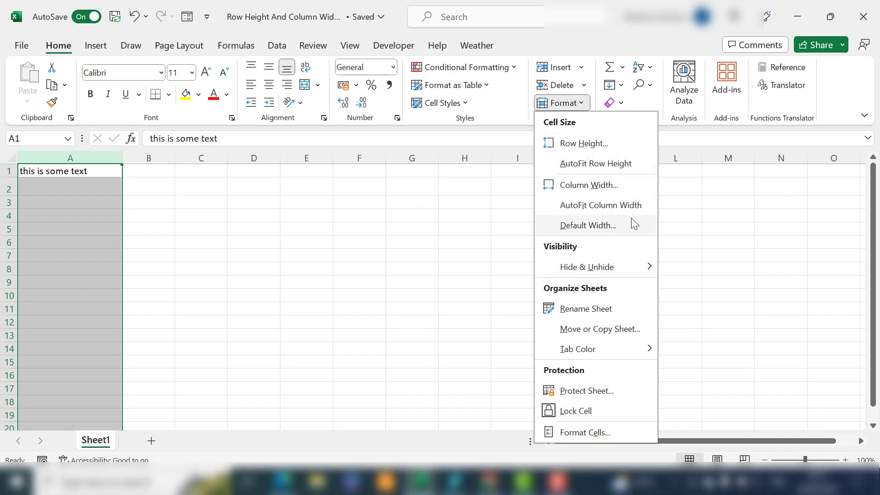
{"action": "left_click", "coordinate": [360, 223]}
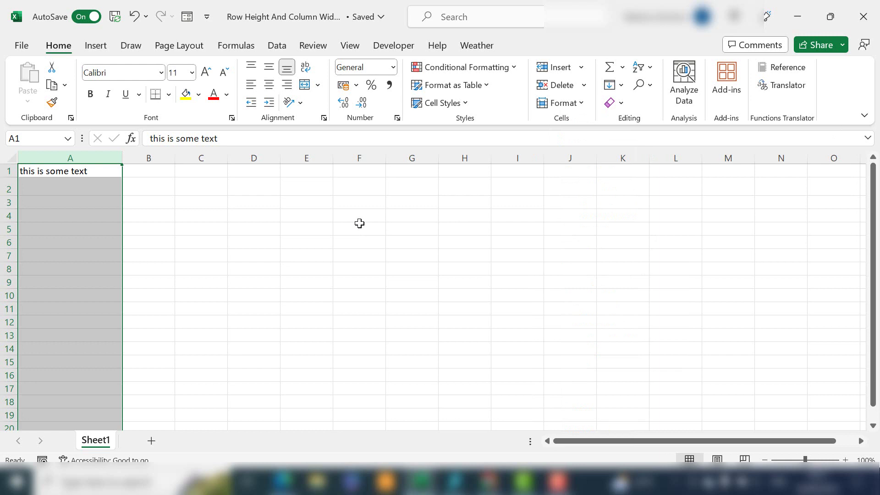
{"action": "left_click", "coordinate": [79, 184]}
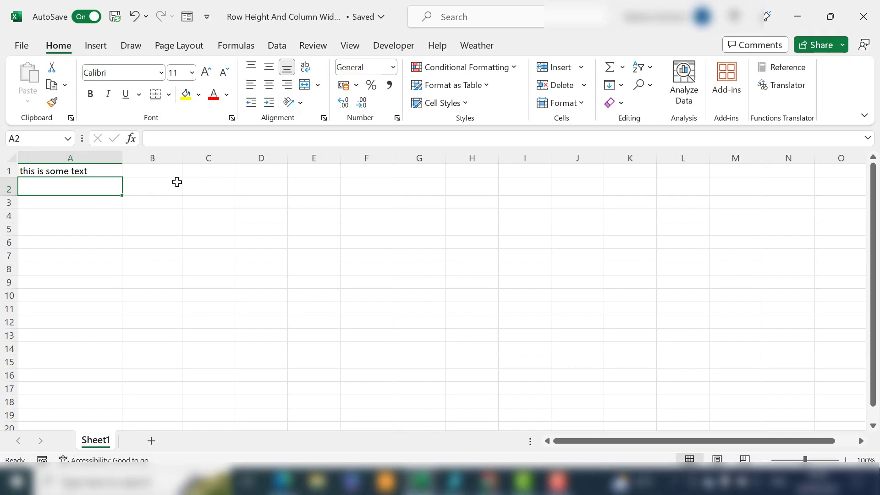
Step: Copy column A into column B, then undo the paste
{"action": "left_click", "coordinate": [104, 158]}
{"action": "right_click", "coordinate": [105, 158]}
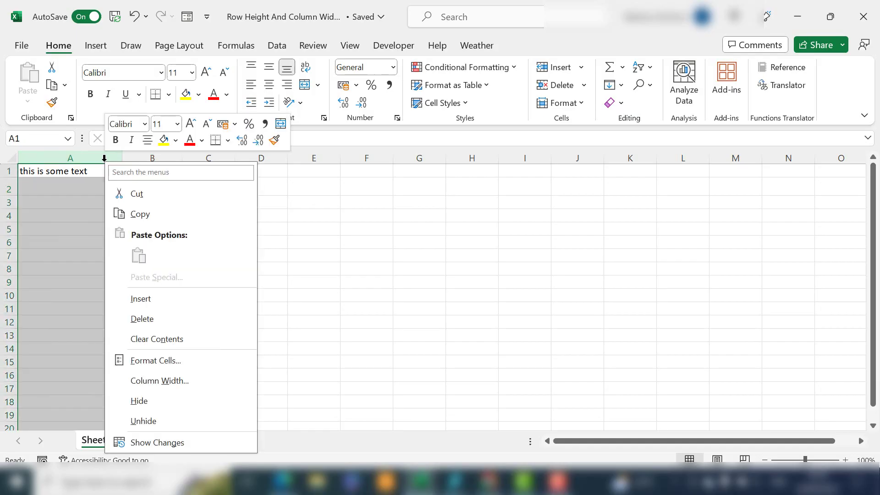
{"action": "left_click", "coordinate": [139, 214]}
{"action": "left_click", "coordinate": [153, 158]}
{"action": "left_click", "coordinate": [28, 76]}
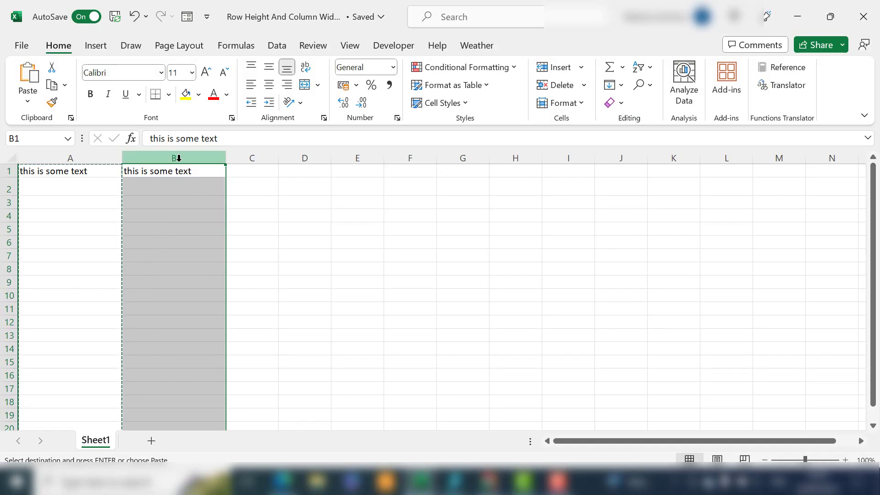
{"action": "key", "text": "ctrl+z"}
{"action": "left_click", "coordinate": [178, 232]}
Step: Paste A3 into B3 with Keep Source Column Widths, then undo it
{"action": "left_click", "coordinate": [63, 205]}
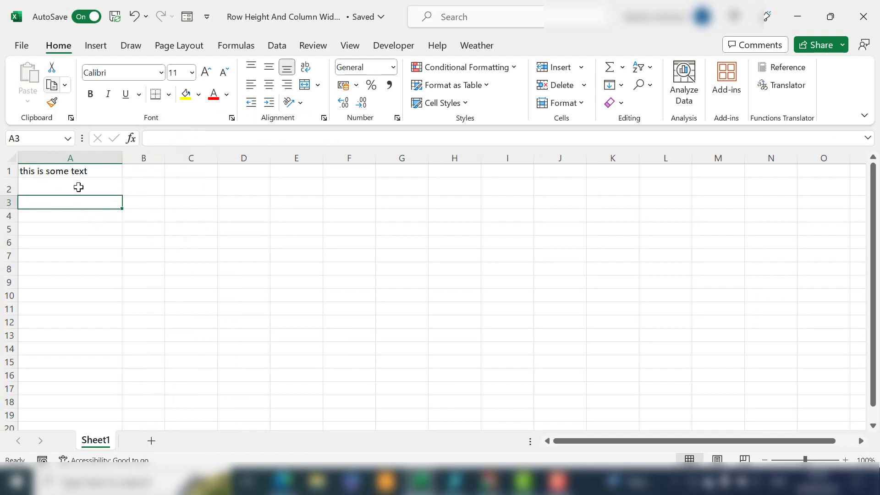
{"action": "left_click", "coordinate": [53, 85]}
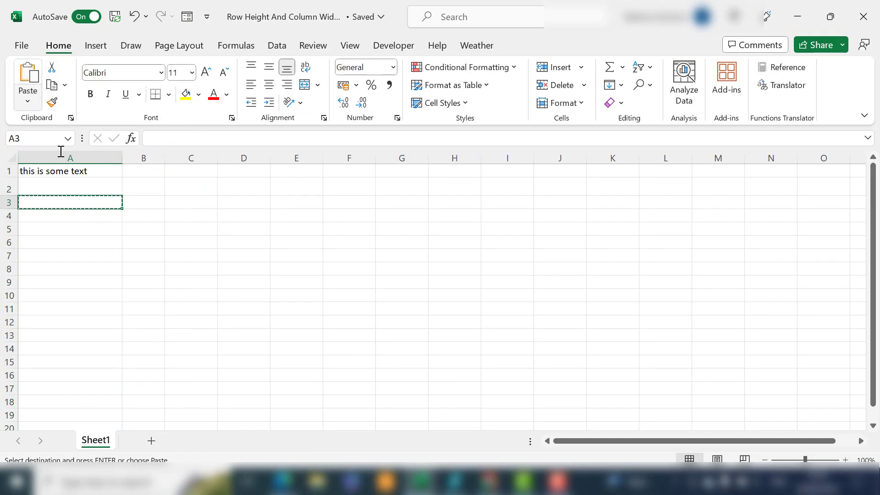
{"action": "left_click", "coordinate": [138, 203]}
{"action": "left_click", "coordinate": [28, 101]}
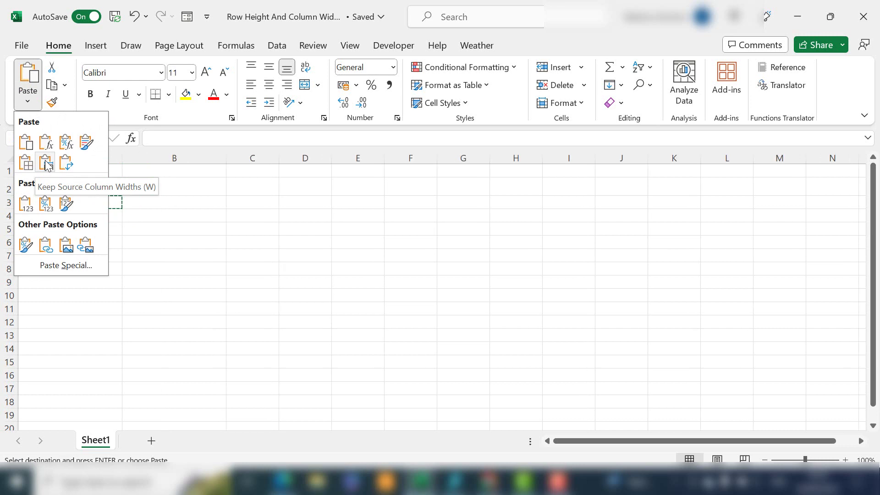
{"action": "left_click", "coordinate": [47, 165]}
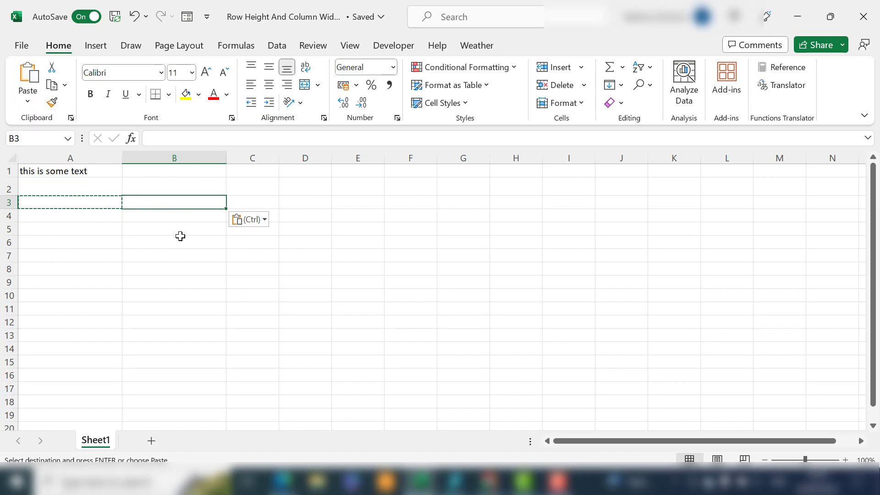
{"action": "key", "text": "ctrl+z"}
{"action": "left_click", "coordinate": [90, 216]}
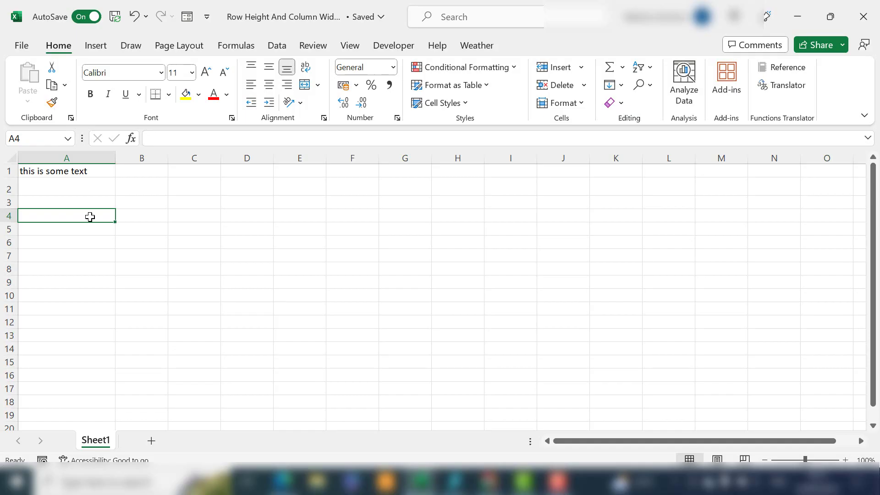
Step: Copy column A and paste only its column width onto column B via Paste Special
{"action": "left_click", "coordinate": [92, 186]}
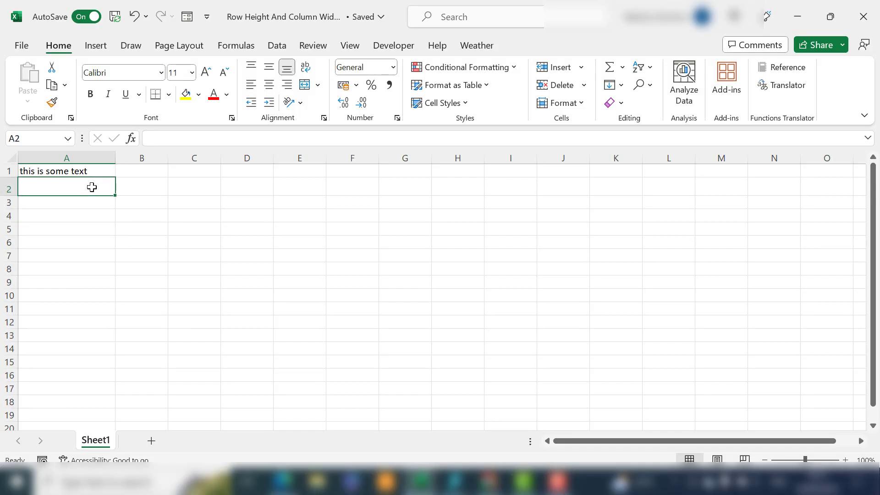
{"action": "left_click", "coordinate": [99, 157]}
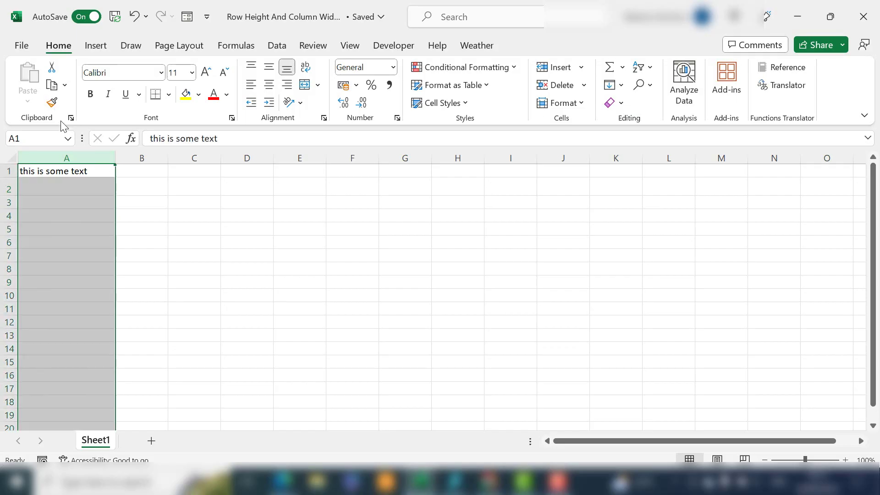
{"action": "left_click", "coordinate": [53, 86]}
{"action": "left_click", "coordinate": [138, 156]}
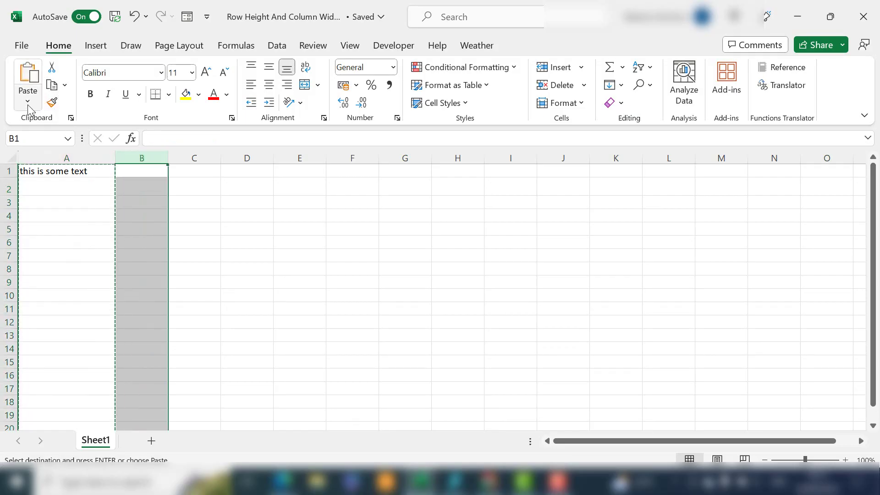
{"action": "left_click", "coordinate": [28, 109]}
{"action": "left_click", "coordinate": [96, 263]}
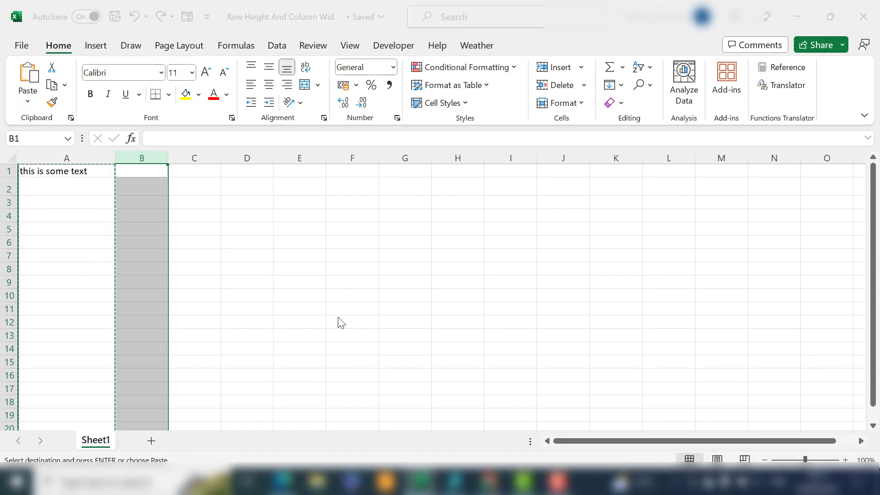
{"action": "left_click", "coordinate": [442, 229]}
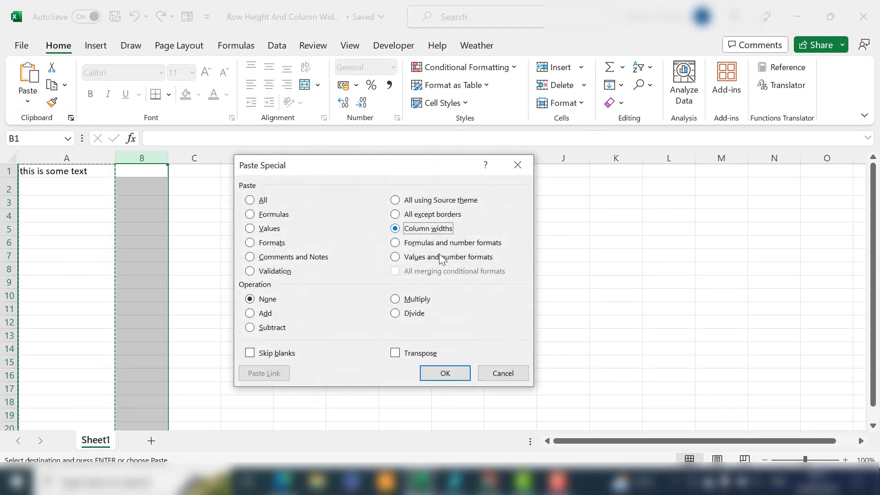
{"action": "left_click", "coordinate": [445, 373]}
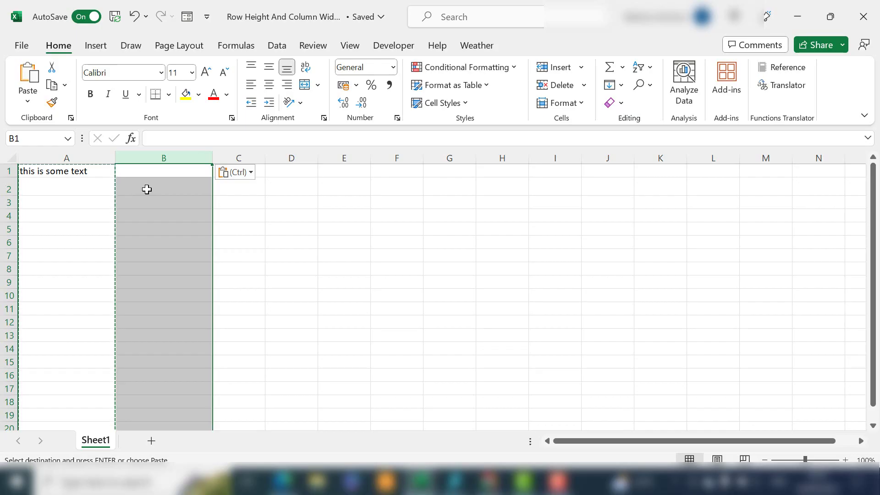
Step: Undo the width paste, then reapply column A's width to column B with Alt+E, S Column widths
{"action": "key", "text": "ctrl+z"}
{"action": "left_click", "coordinate": [198, 216]}
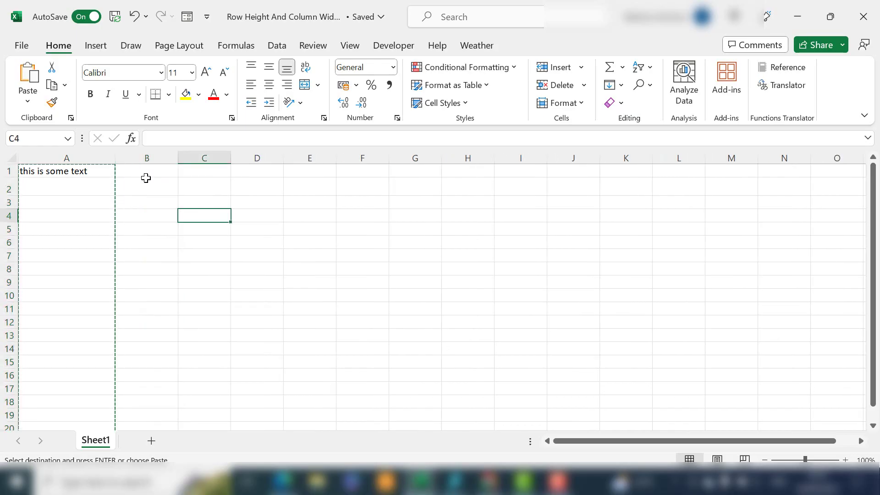
{"action": "left_click", "coordinate": [87, 156]}
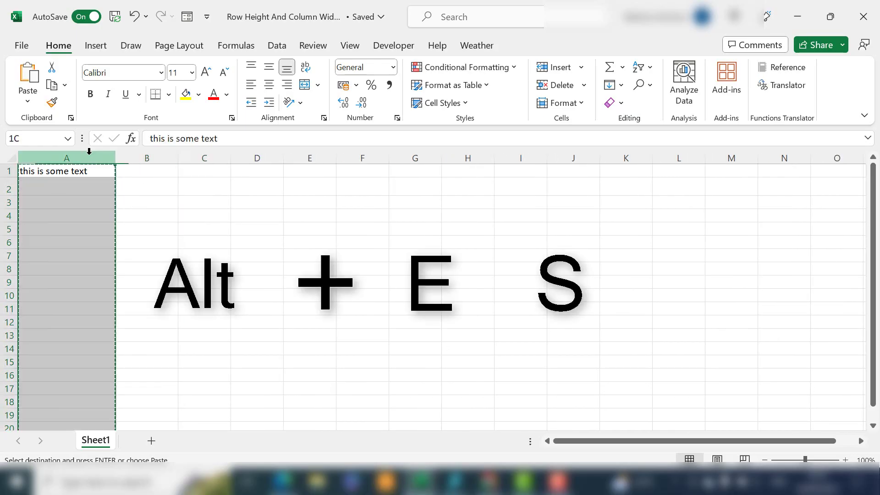
{"action": "key", "text": "alt+e"}
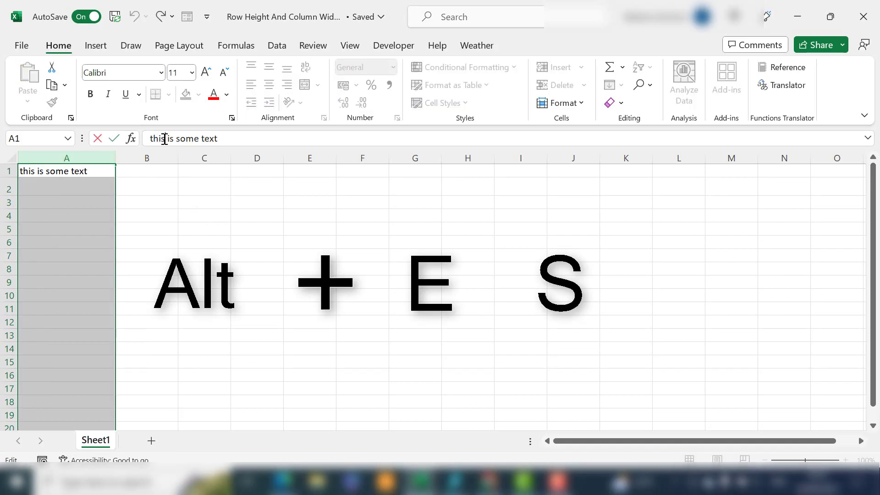
{"action": "left_click", "coordinate": [147, 157]}
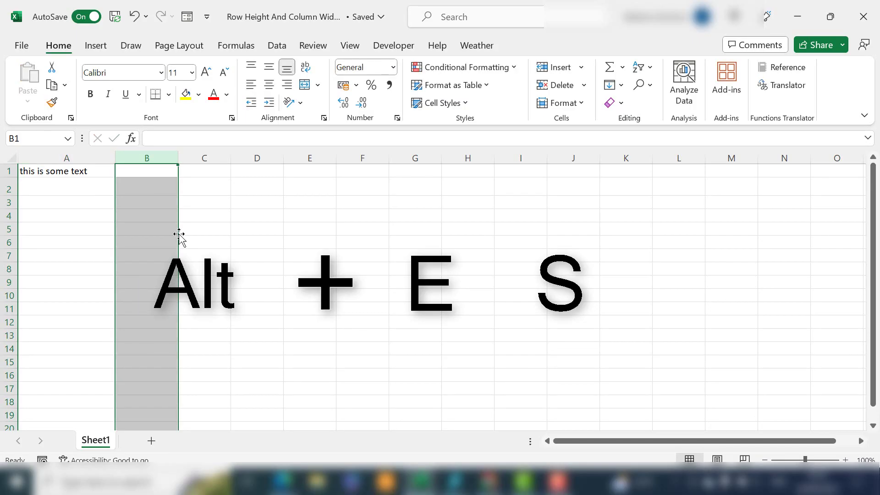
{"action": "key", "text": "alt+e"}
{"action": "key", "text": "s"}
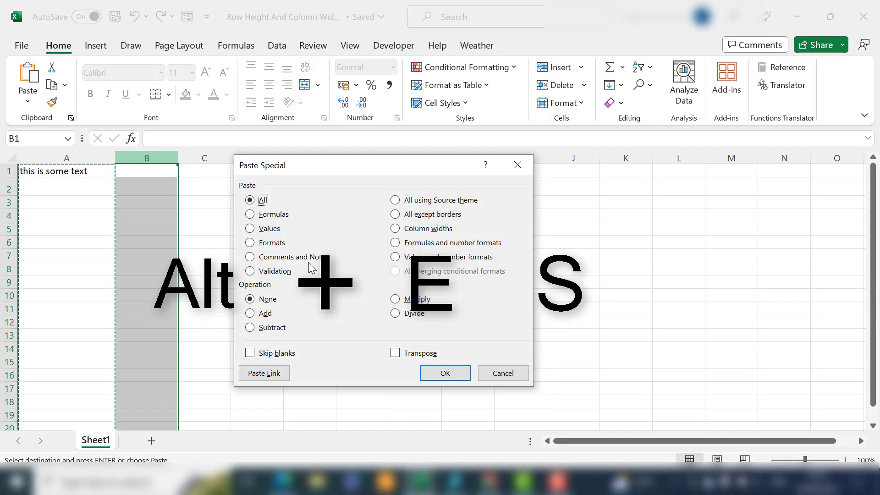
{"action": "left_click", "coordinate": [422, 228]}
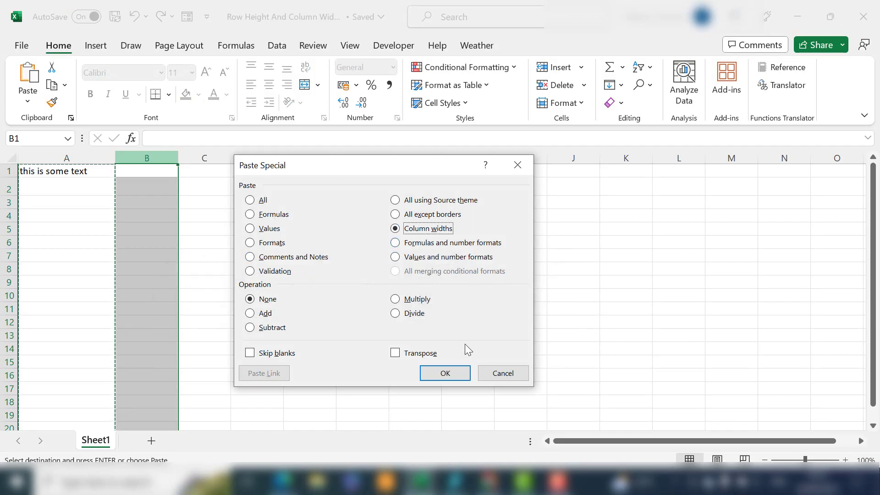
{"action": "left_click", "coordinate": [455, 368]}
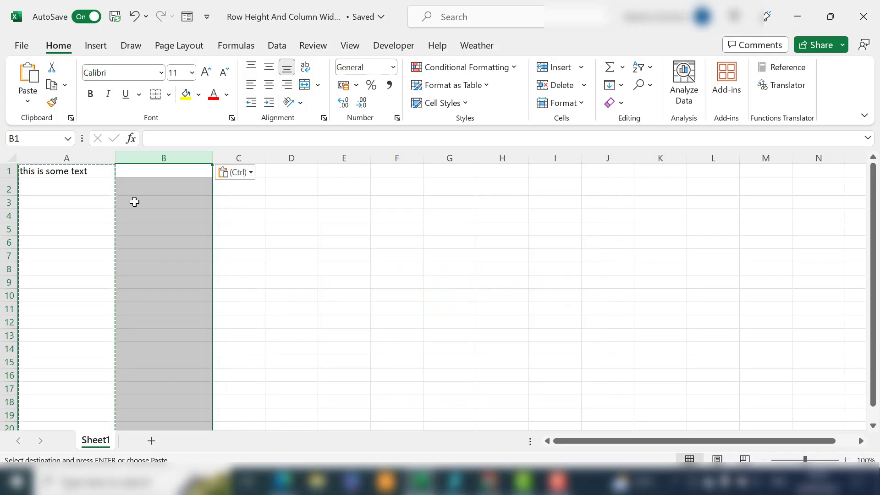
Step: Resize rows 2–5 and all rows, then autofit every row back to standard height
{"action": "left_click_drag", "start_coordinate": [14, 189], "coordinate": [17, 211]}
{"action": "left_click", "coordinate": [145, 221]}
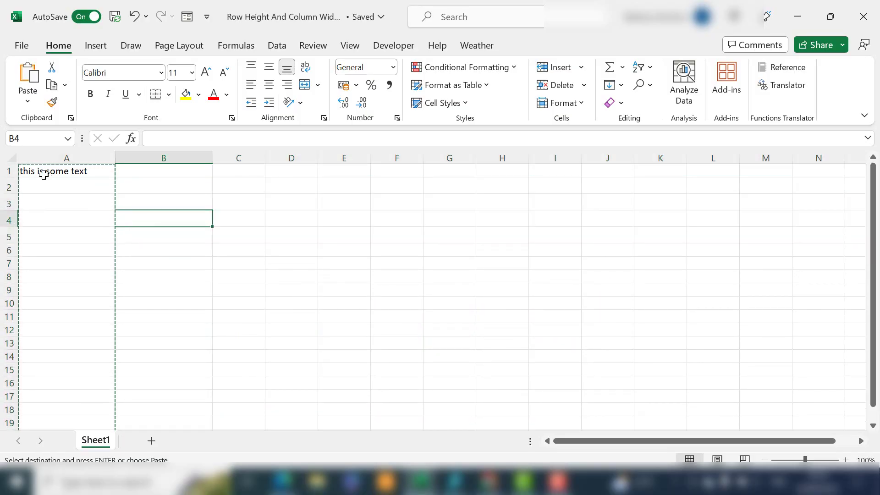
{"action": "left_click", "coordinate": [12, 157]}
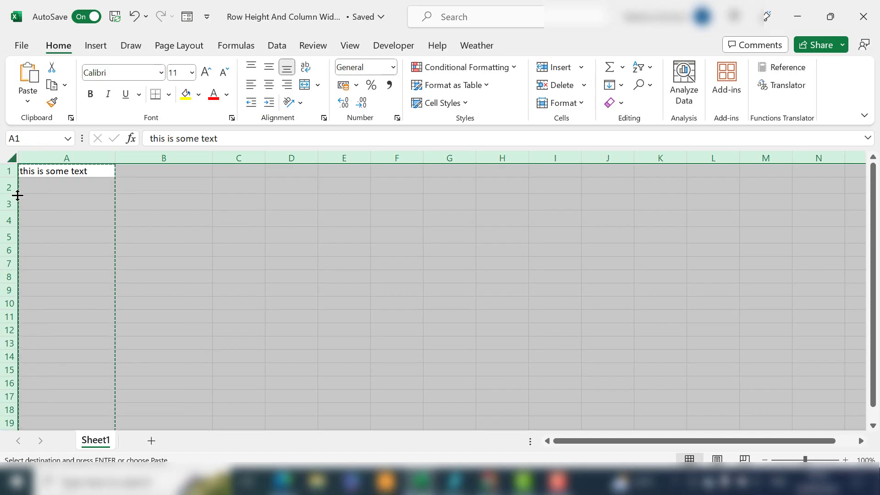
{"action": "left_click_drag", "start_coordinate": [17, 195], "coordinate": [53, 242]}
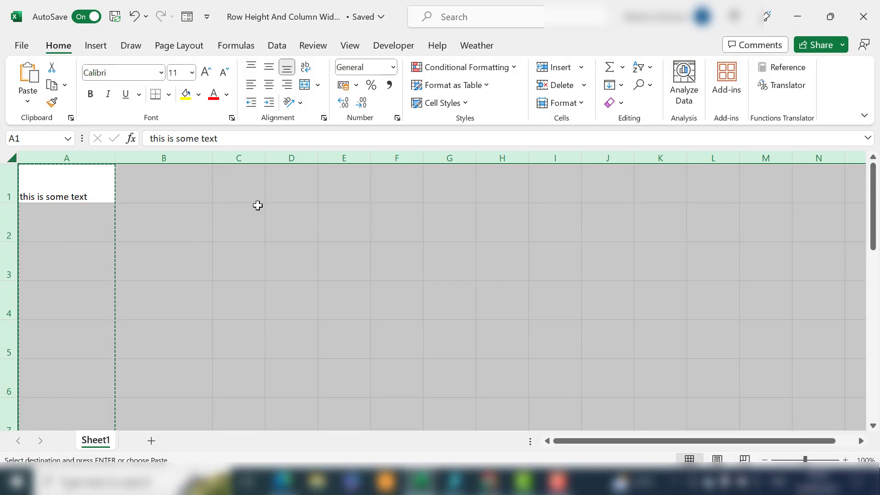
{"action": "double_click", "coordinate": [12, 202]}
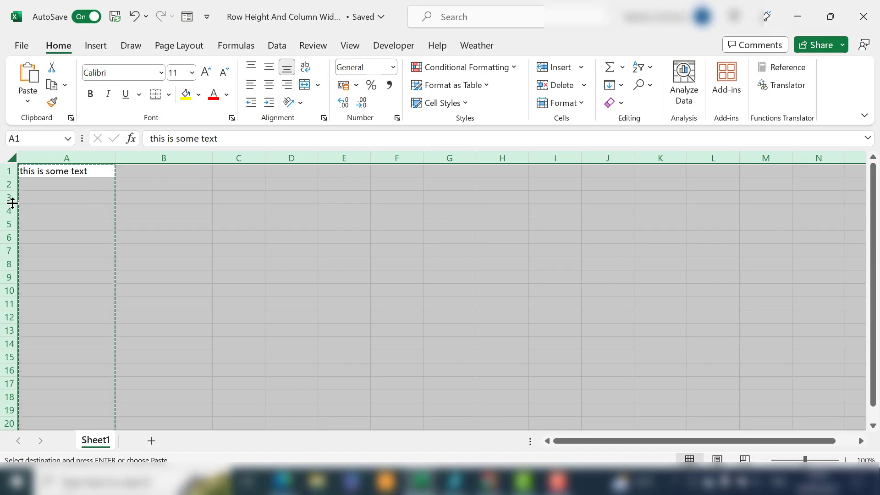
Step: Shrink column A to fit its text width
{"action": "left_click_drag", "start_coordinate": [10, 198], "coordinate": [18, 211]}
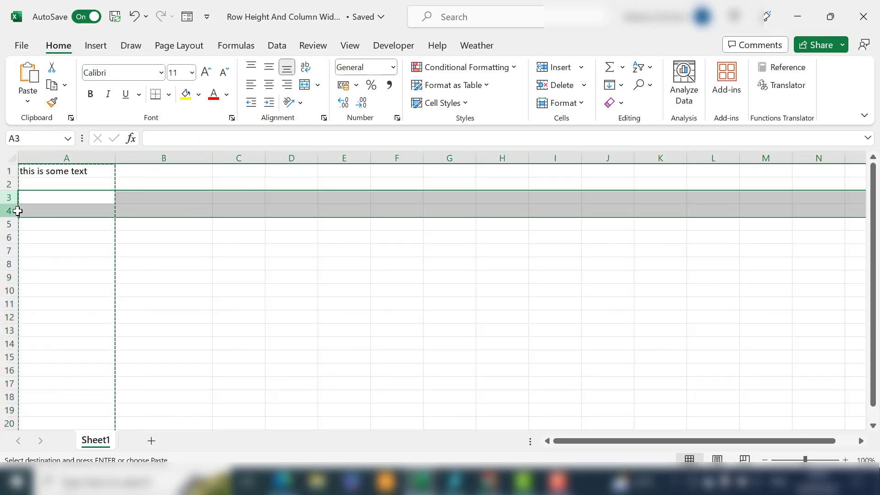
{"action": "left_click", "coordinate": [10, 155]}
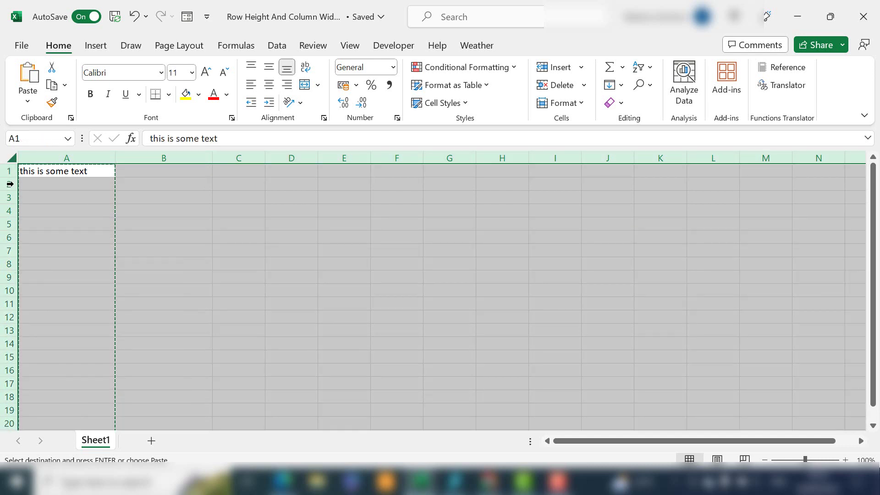
{"action": "double_click", "coordinate": [115, 158]}
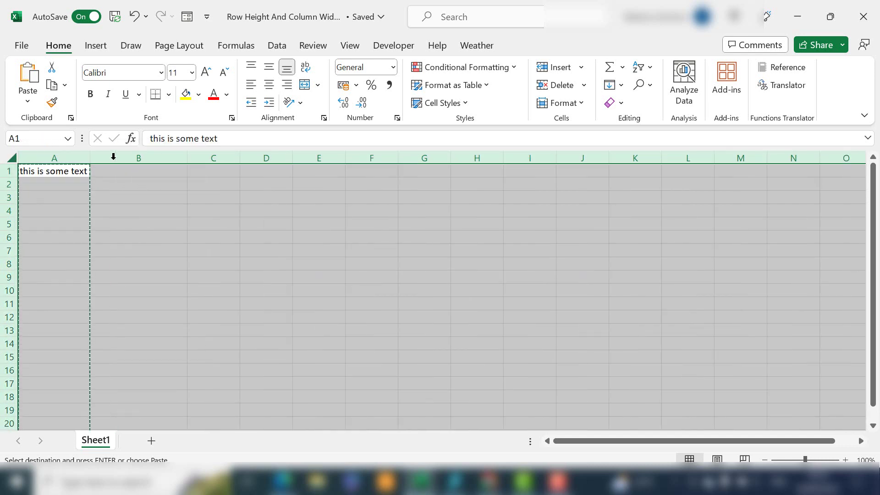
{"action": "left_click", "coordinate": [148, 224]}
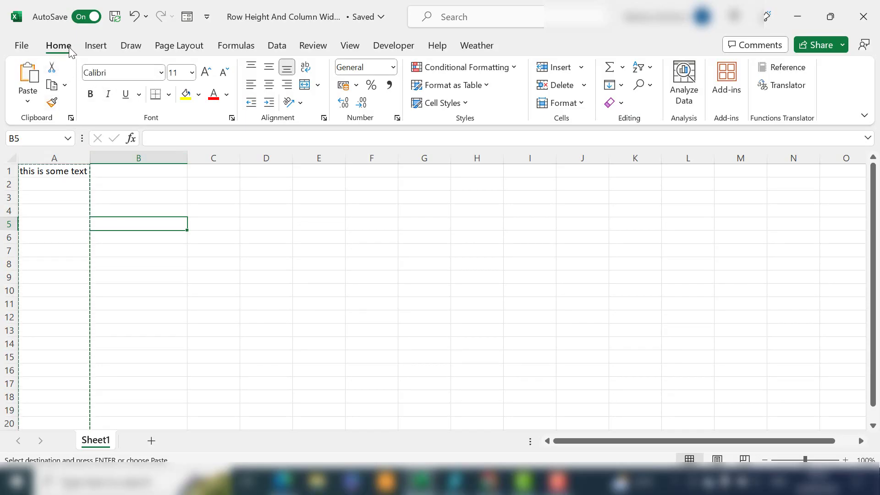
{"action": "left_click", "coordinate": [584, 101]}
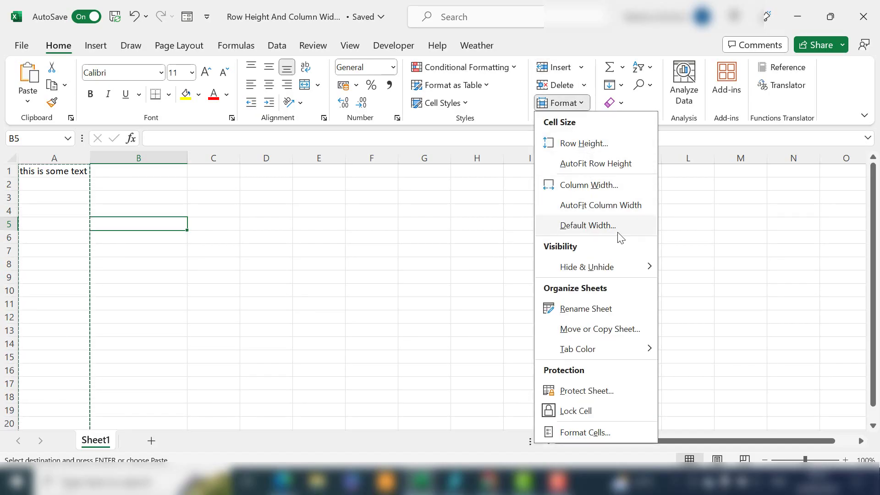
{"action": "left_click", "coordinate": [79, 228]}
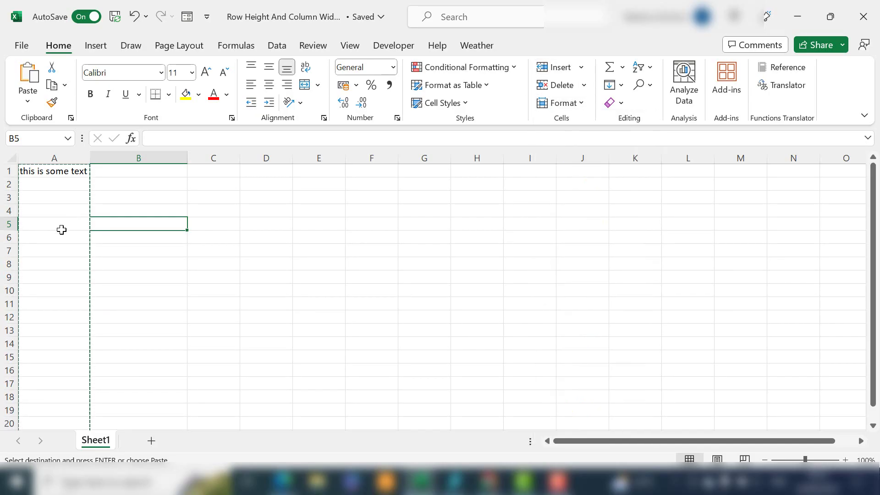
{"action": "left_click", "coordinate": [76, 158]}
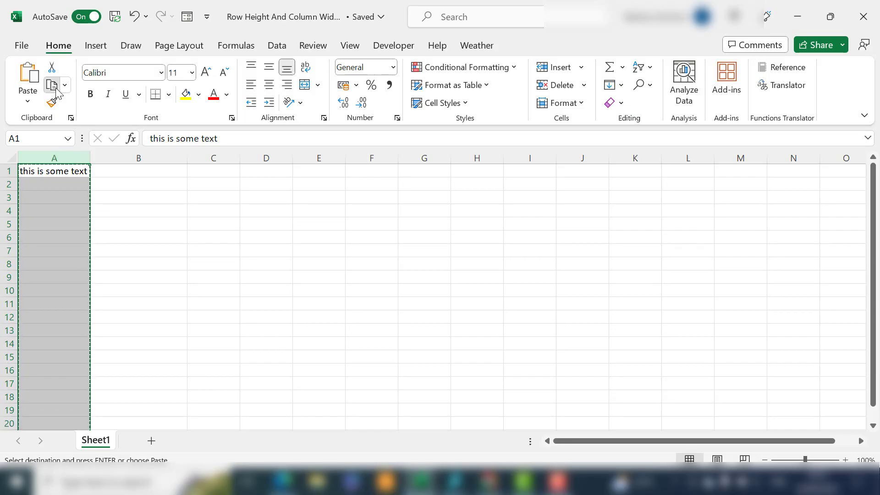
Step: Paste the A1 text into column B keeping source column width, then widen B slightly
{"action": "left_click", "coordinate": [161, 158]}
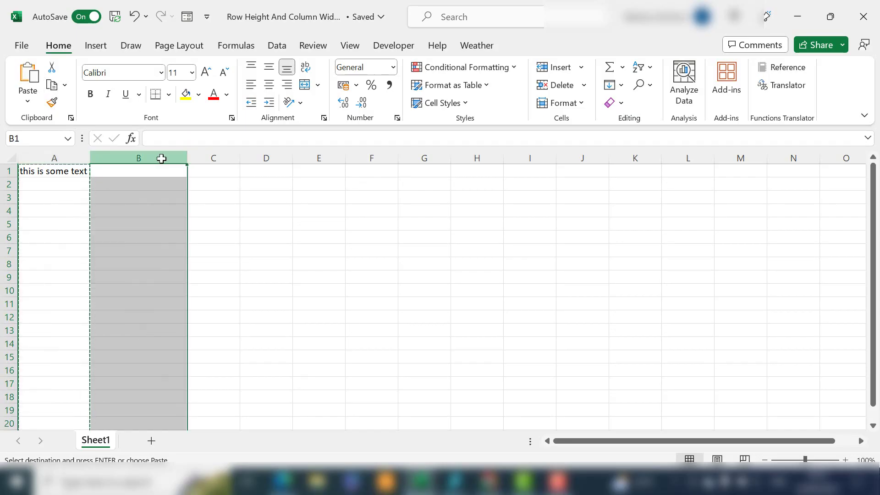
{"action": "left_click", "coordinate": [28, 101]}
{"action": "left_click", "coordinate": [45, 161]}
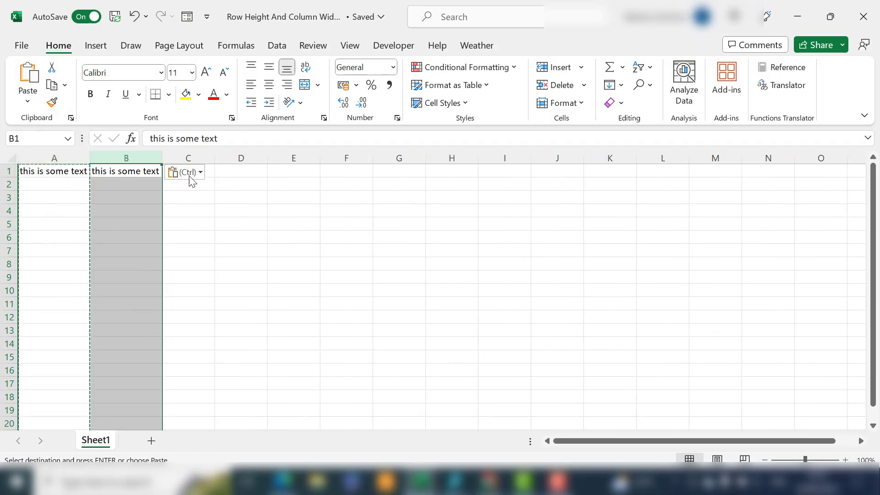
{"action": "left_click", "coordinate": [126, 172]}
{"action": "left_click_drag", "start_coordinate": [162, 158], "coordinate": [167, 158]}
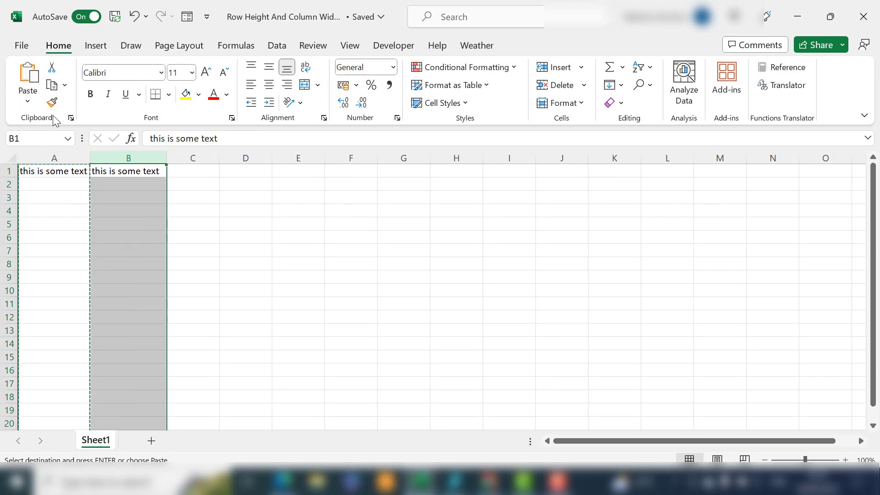
Step: Copy column B and paste only its column width onto column C via Paste Special
{"action": "left_click", "coordinate": [52, 86]}
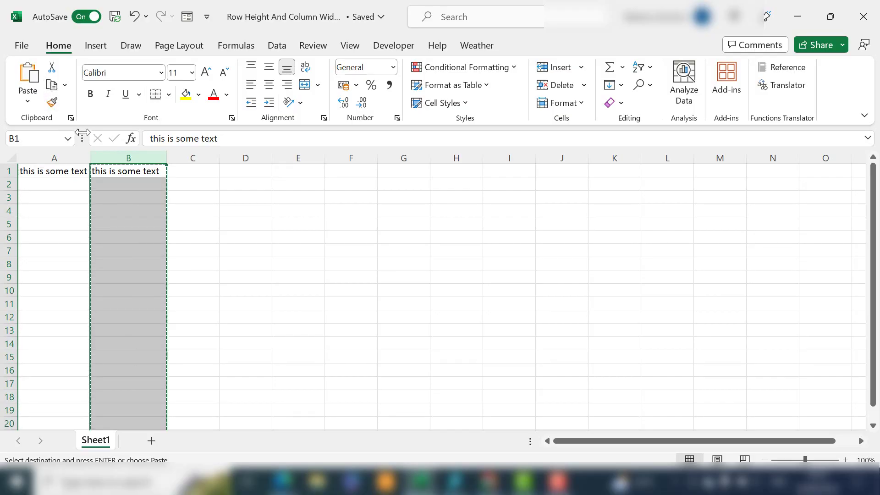
{"action": "left_click", "coordinate": [192, 158]}
{"action": "left_click", "coordinate": [28, 101]}
{"action": "left_click", "coordinate": [92, 266]}
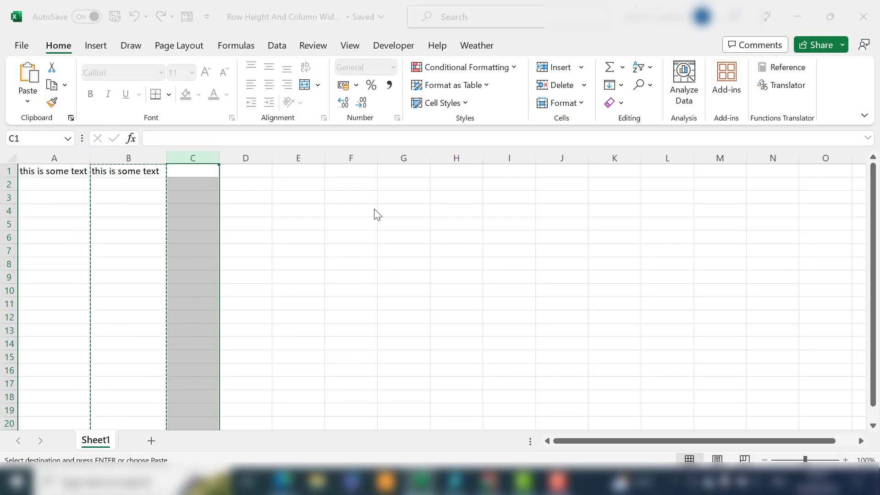
{"action": "left_click", "coordinate": [428, 228]}
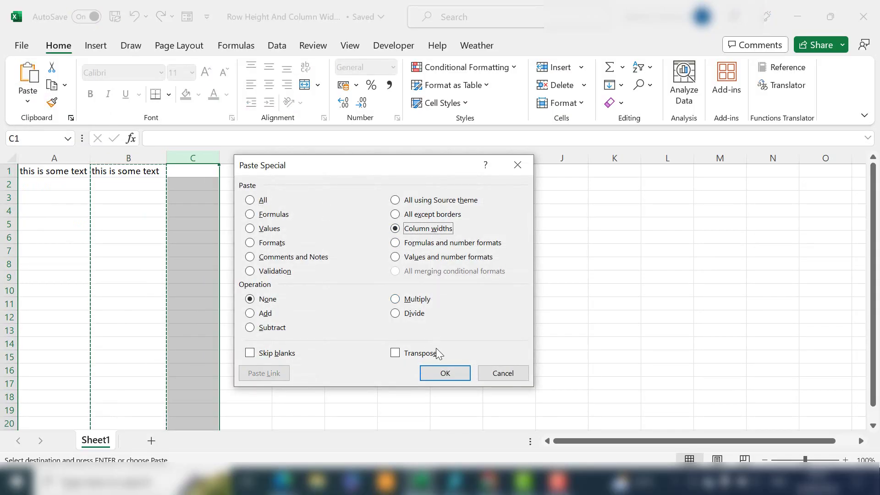
{"action": "left_click", "coordinate": [446, 372]}
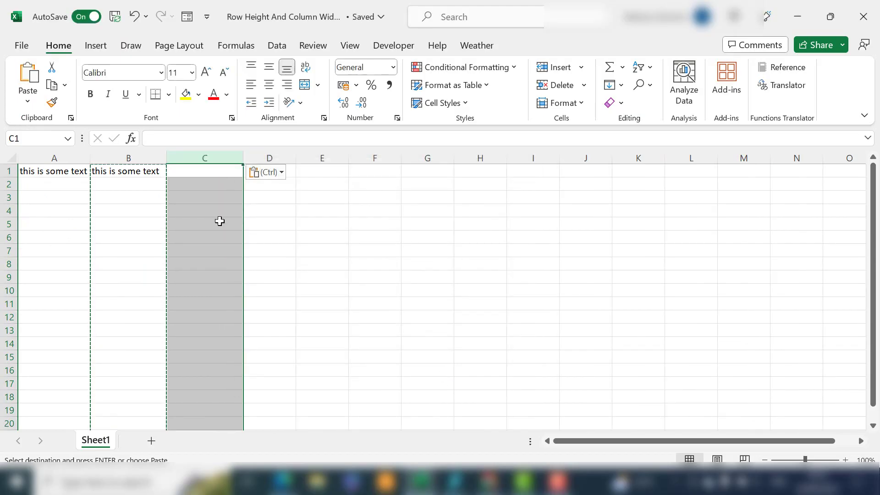